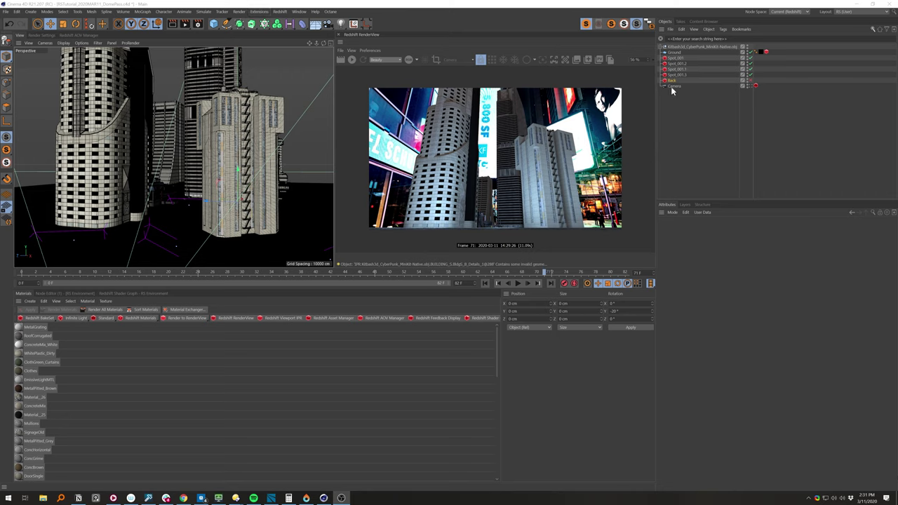
Start the Redshift IPR render and view the city towers through the scene camera
{"action": "left_click", "coordinate": [752, 80]}
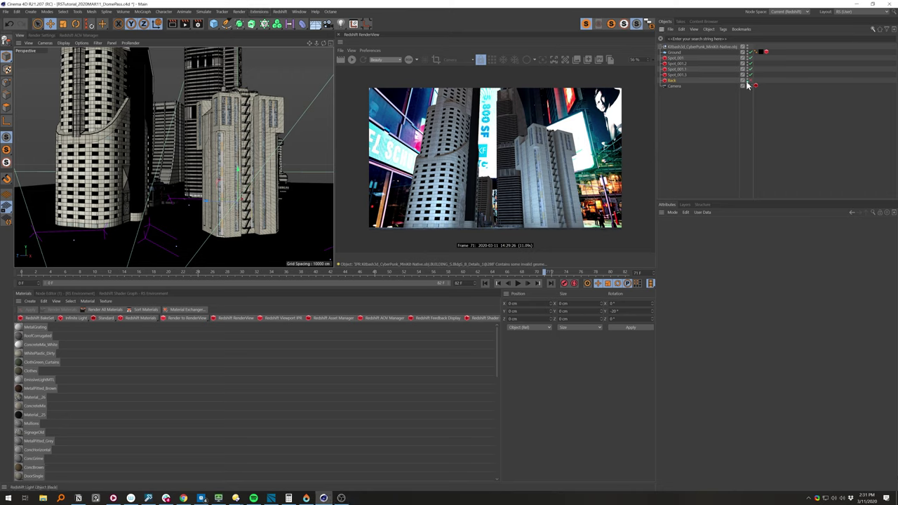
{"action": "left_click", "coordinate": [351, 58]}
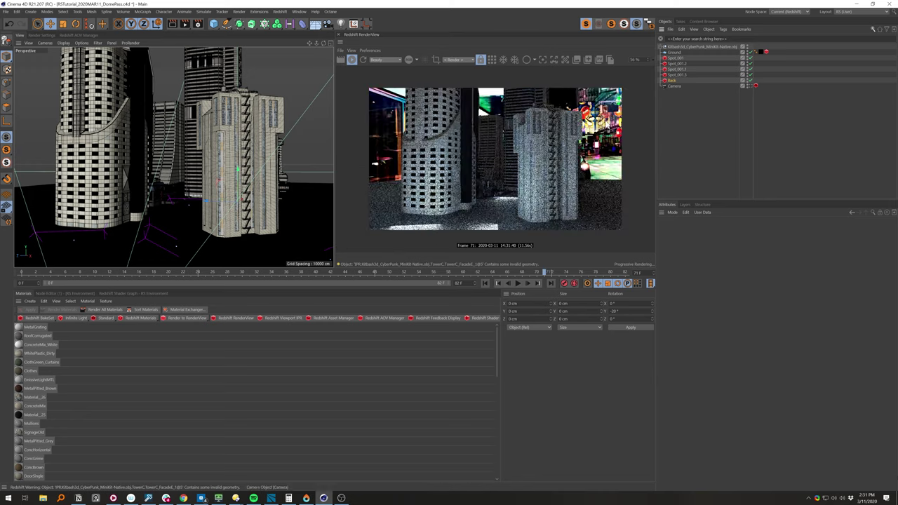
{"action": "left_click", "coordinate": [751, 86]}
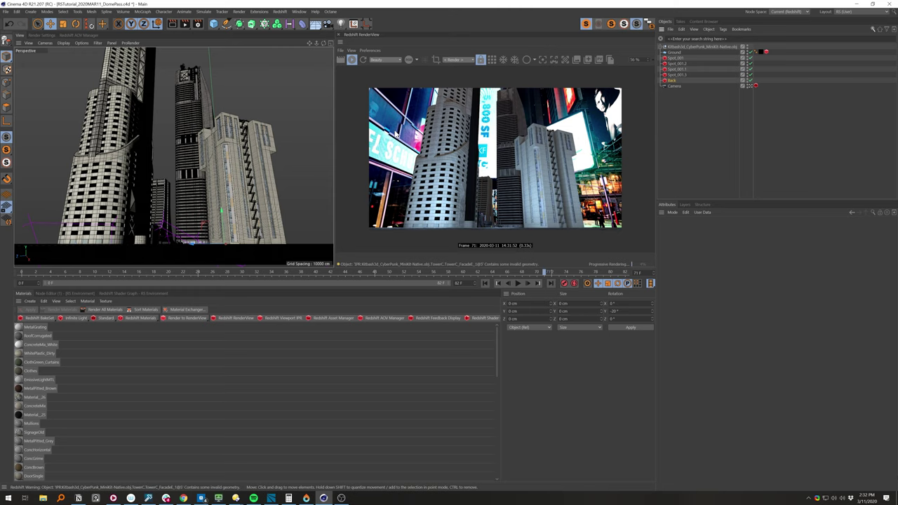
Inspect the Background AOV, then show the Back dome light's Manhattan Nights HDRI settings
{"action": "left_click", "coordinate": [42, 34]}
{"action": "left_click", "coordinate": [78, 34]}
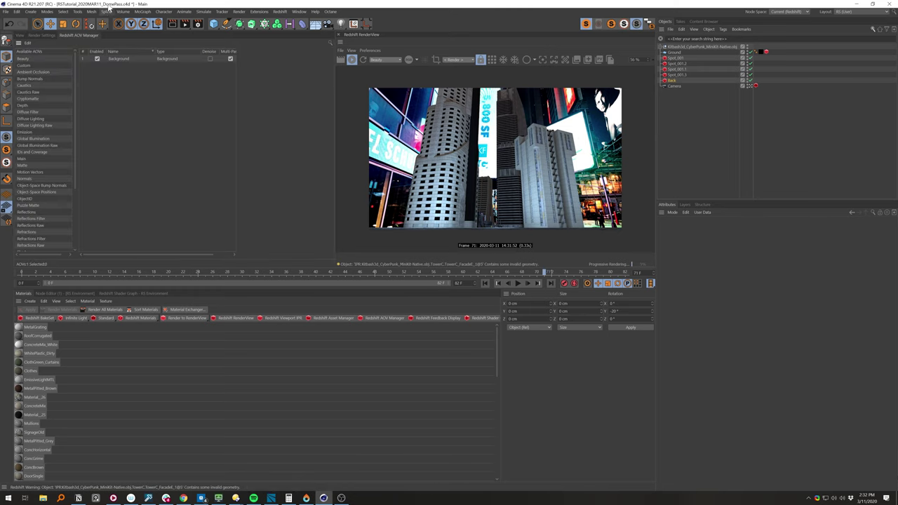
{"action": "left_click", "coordinate": [280, 12]}
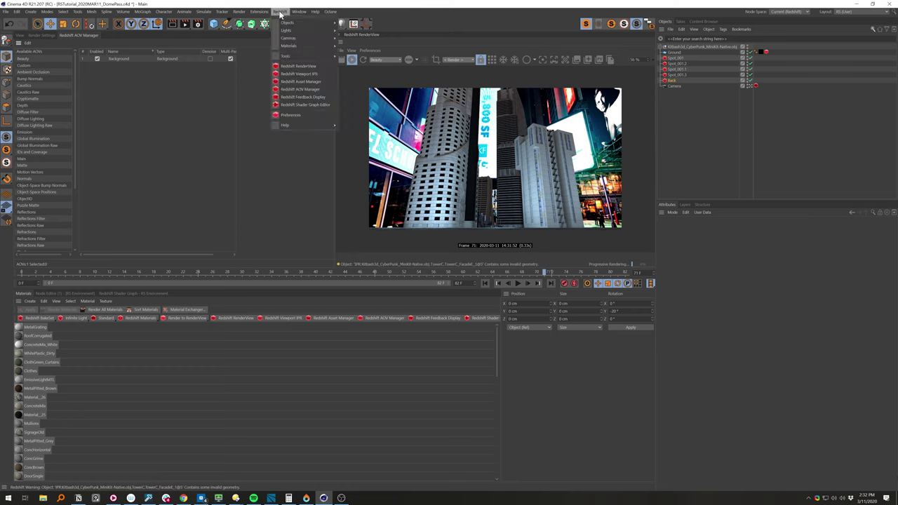
{"action": "left_click", "coordinate": [198, 40]}
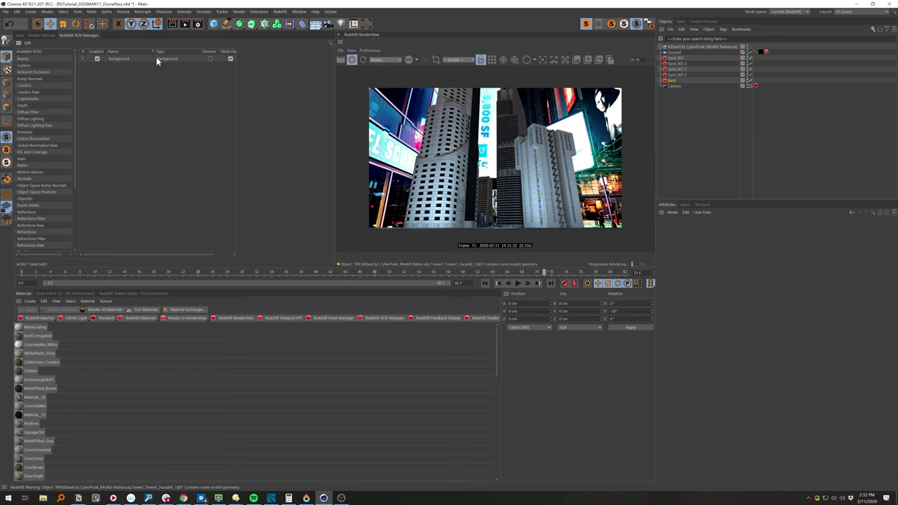
{"action": "left_click", "coordinate": [120, 59]}
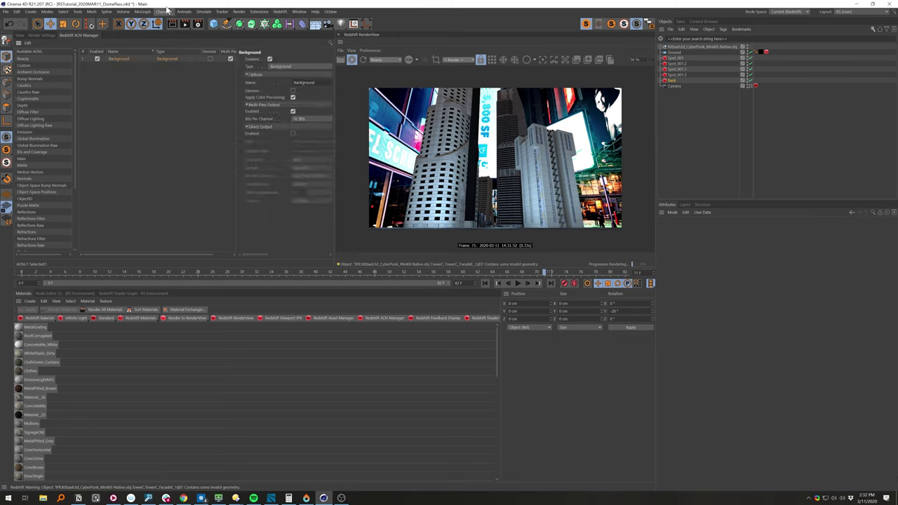
{"action": "left_click", "coordinate": [671, 80]}
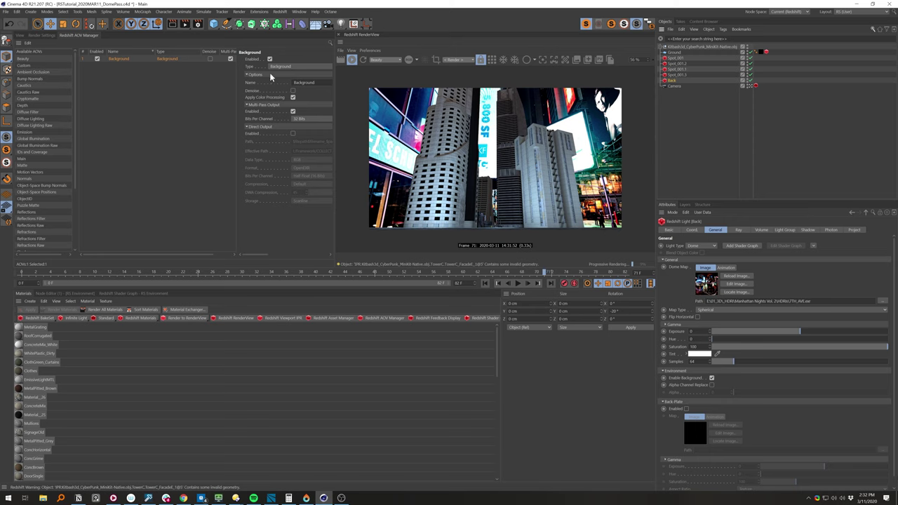
{"action": "left_click", "coordinate": [26, 35]}
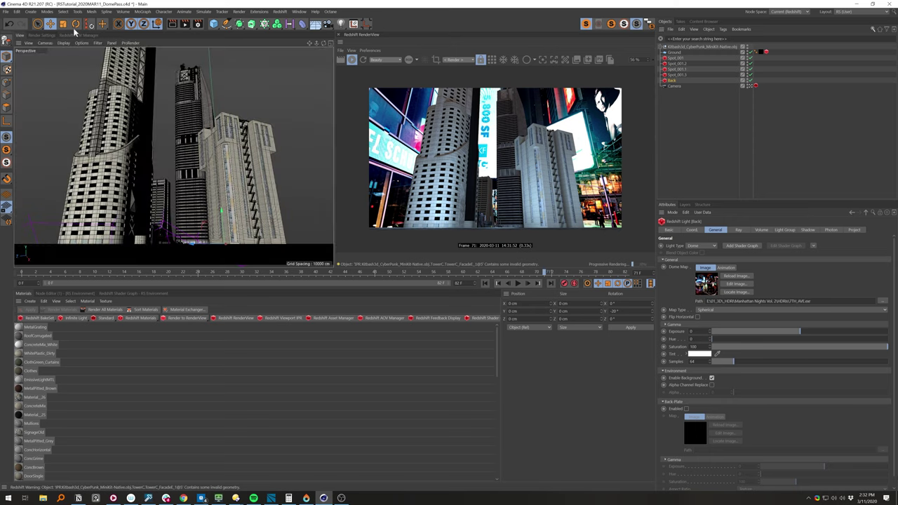
Set RenderView to the Background AOV, re-render it (it comes out black), then stop IPR
{"action": "left_click", "coordinate": [389, 60]}
{"action": "left_click", "coordinate": [381, 73]}
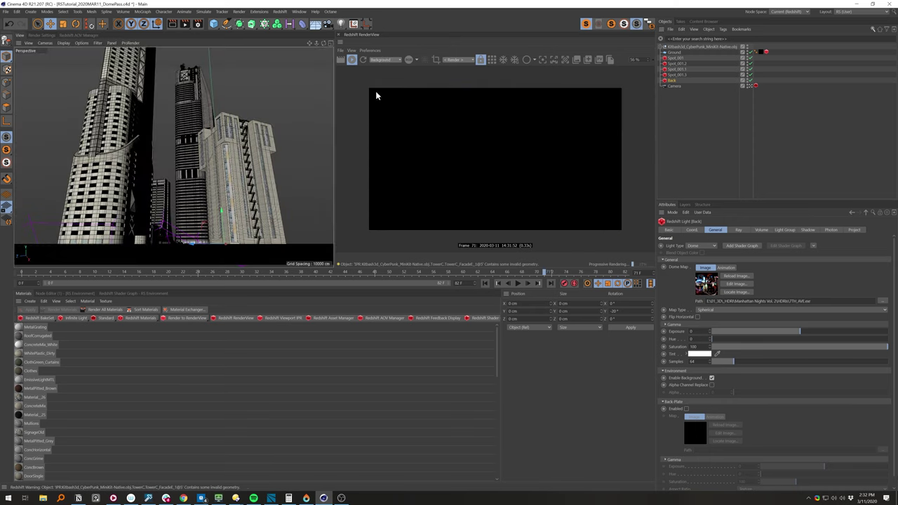
{"action": "left_click", "coordinate": [493, 61]}
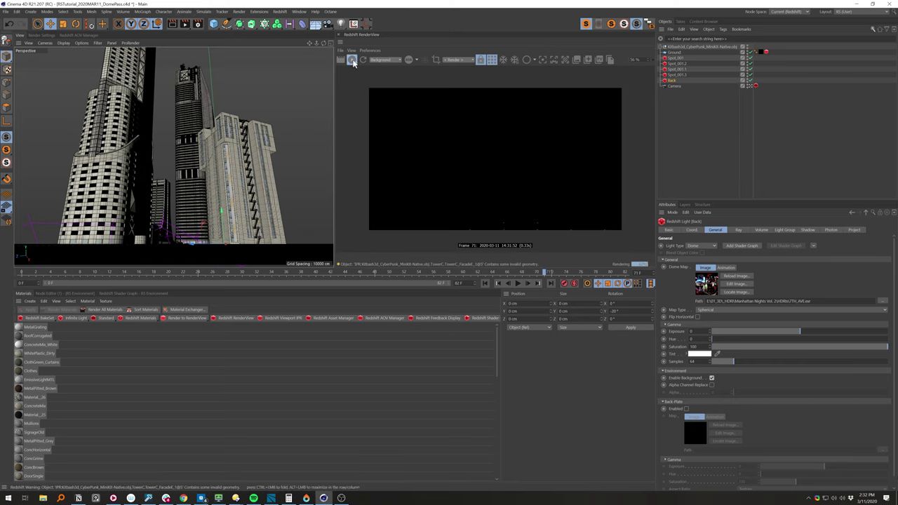
{"action": "left_click", "coordinate": [353, 61]}
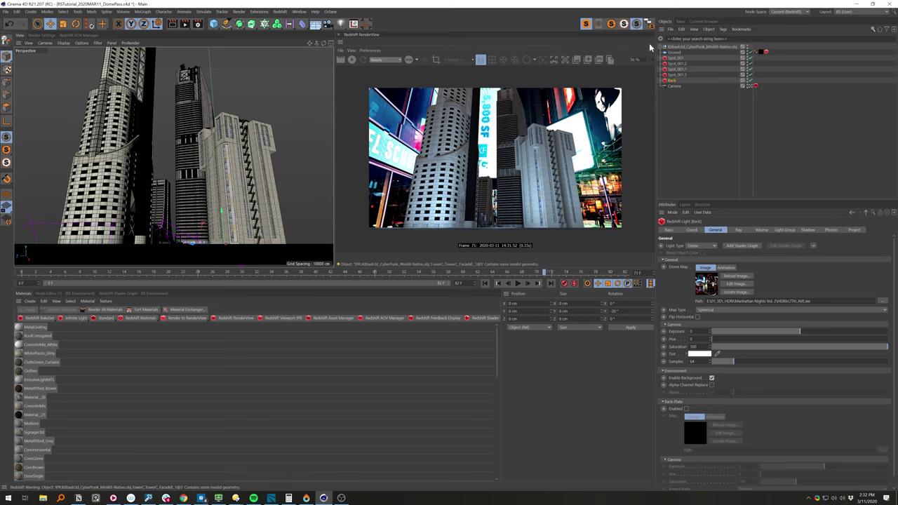
{"action": "left_click", "coordinate": [85, 34]}
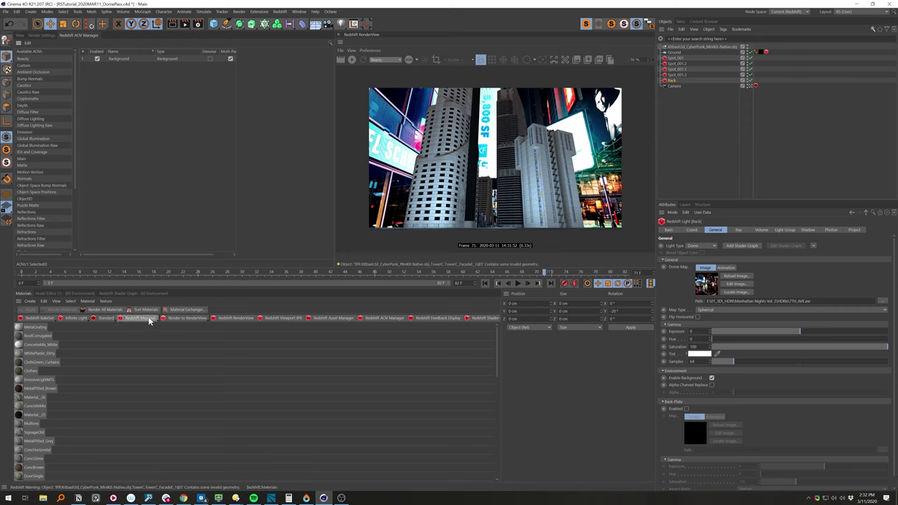
Show Redshift Render Settings with the empty Environment Material slot under Environment
{"action": "left_click", "coordinate": [41, 35]}
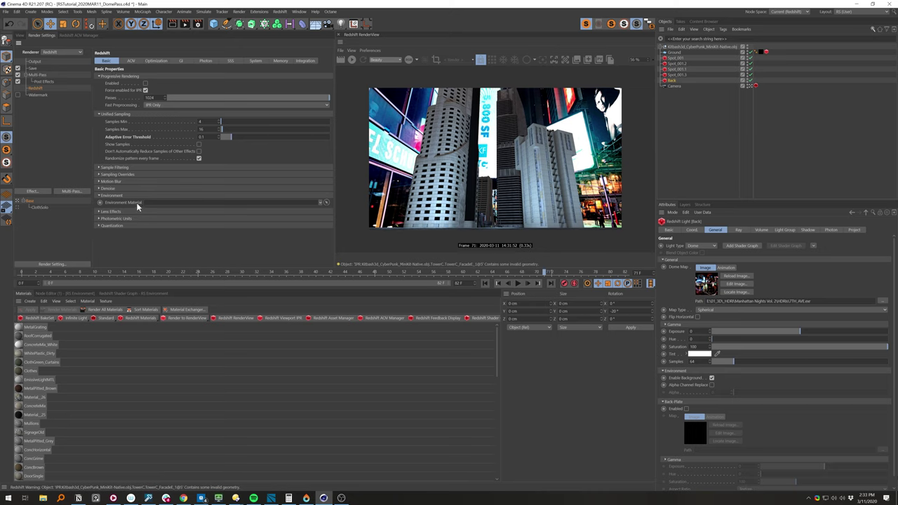
{"action": "left_click", "coordinate": [152, 320]}
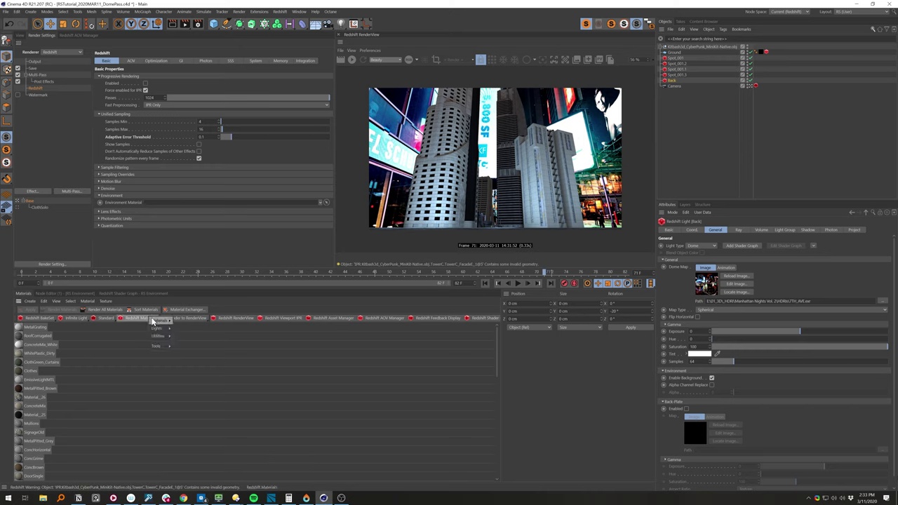
Create an RS Environment material and copy the Back dome light's HDRI file path
{"action": "mouse_move", "coordinate": [153, 321]}
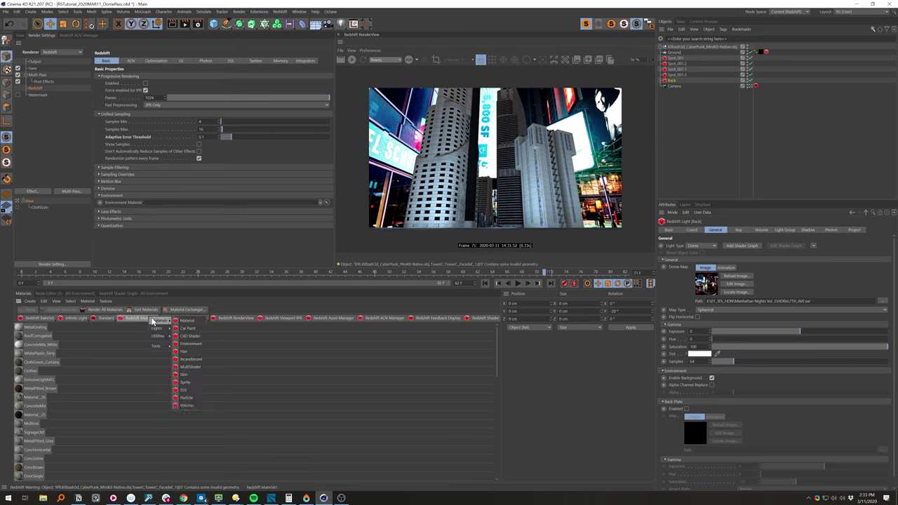
{"action": "left_click", "coordinate": [195, 343]}
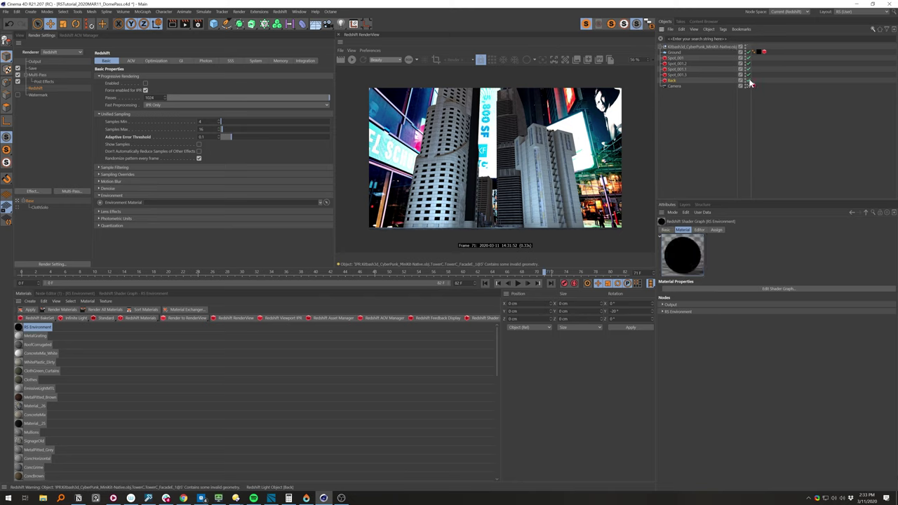
{"action": "left_click", "coordinate": [676, 80]}
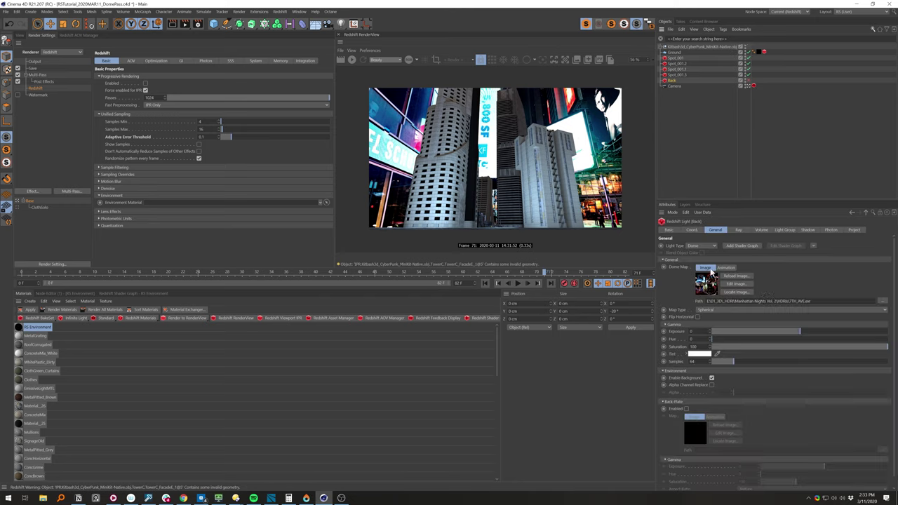
{"action": "double_click", "coordinate": [800, 300]}
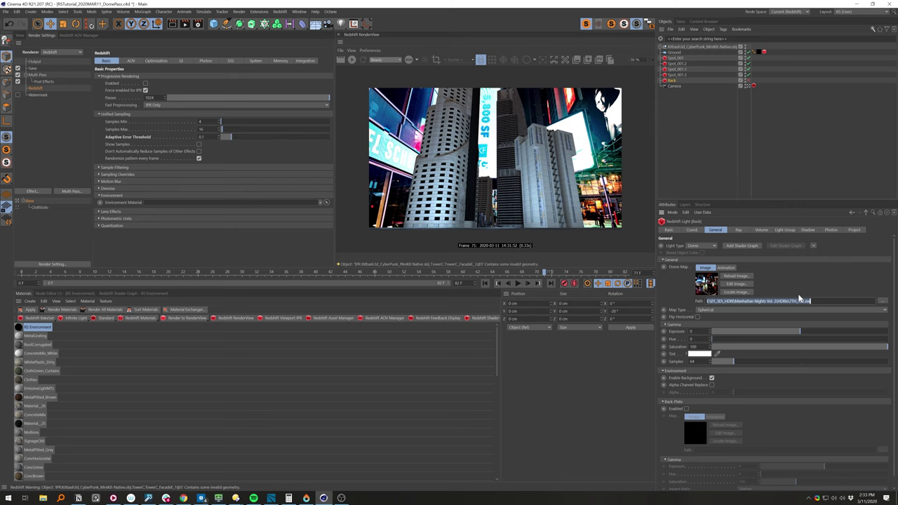
{"action": "left_click", "coordinate": [42, 327]}
Paste the Manhattan Nights HDRI path into the RS Environment node's General texture
{"action": "left_click", "coordinate": [138, 292]}
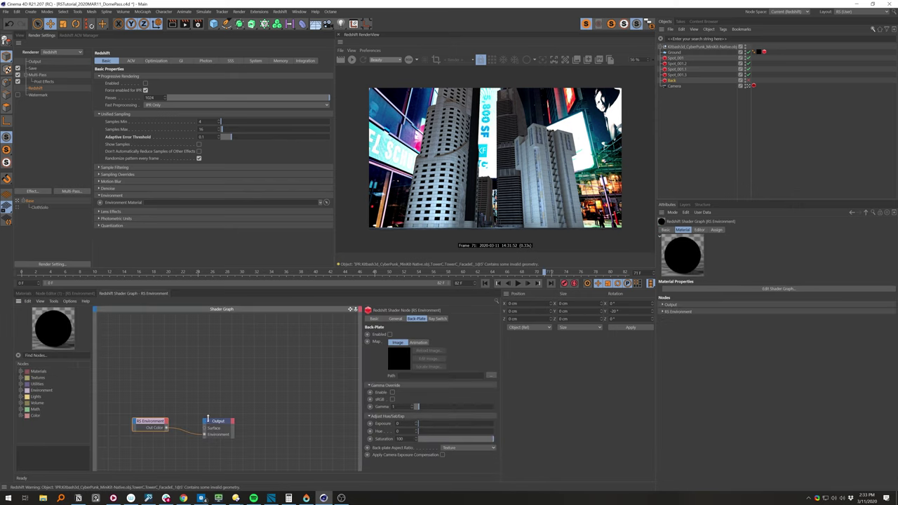
{"action": "key", "text": "ctrl+v"}
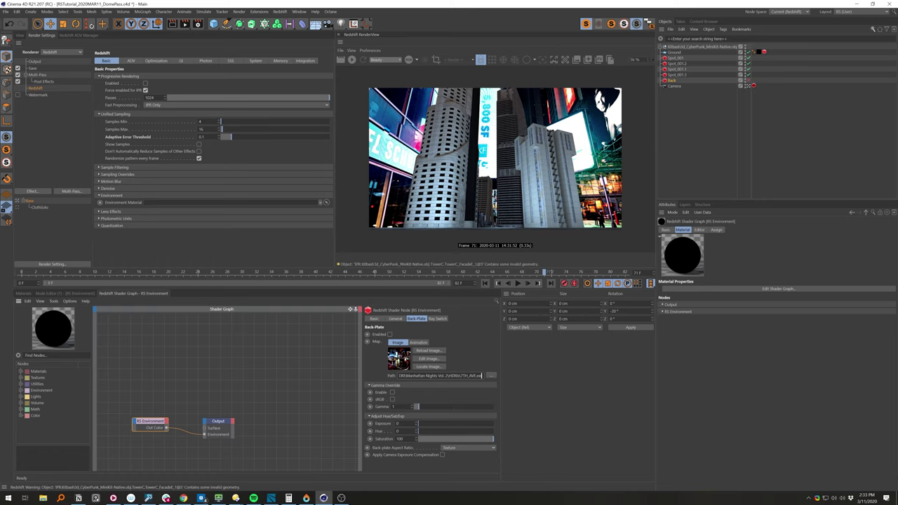
{"action": "left_click", "coordinate": [408, 317]}
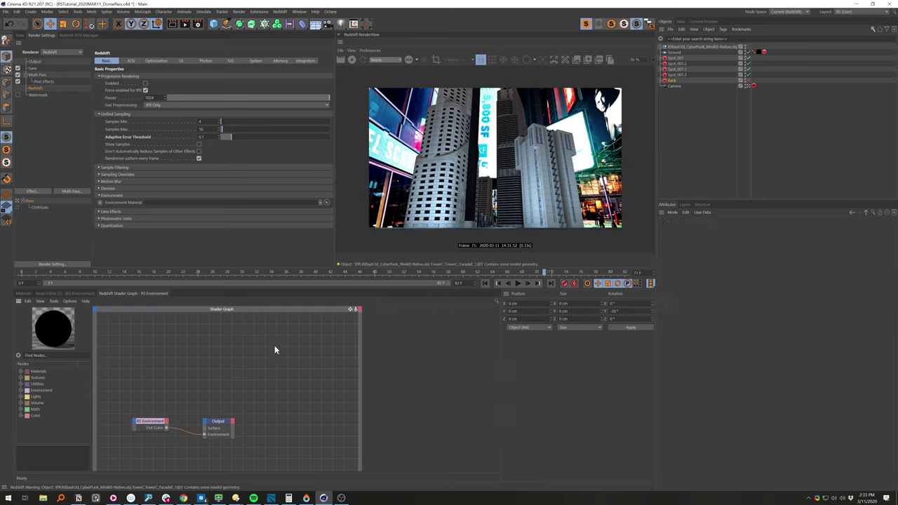
{"action": "left_click", "coordinate": [151, 428]}
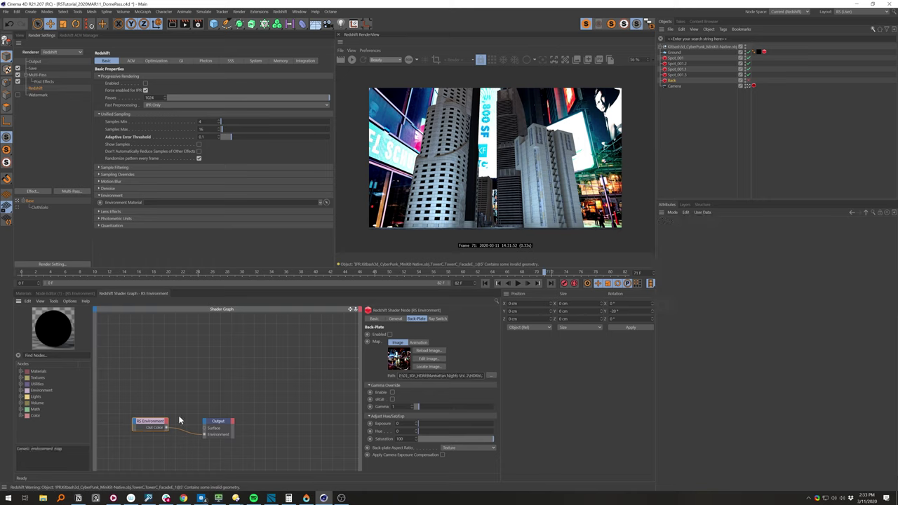
{"action": "left_click", "coordinate": [395, 319]}
{"action": "left_click", "coordinate": [369, 337]}
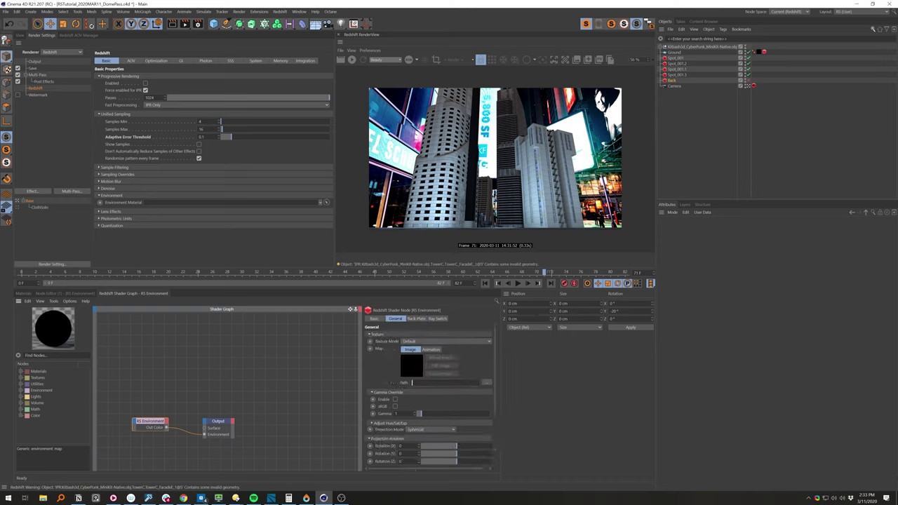
{"action": "left_click", "coordinate": [329, 394]}
{"action": "left_click", "coordinate": [176, 423]}
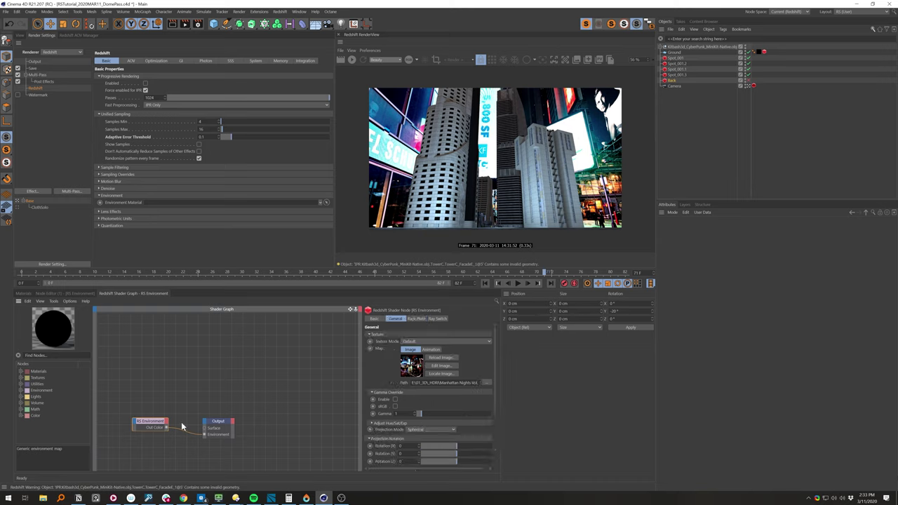
Assign the RS Environment material as Redshift's Environment Material in Render Settings
{"action": "left_click_drag", "start_coordinate": [495, 367], "coordinate": [497, 422]}
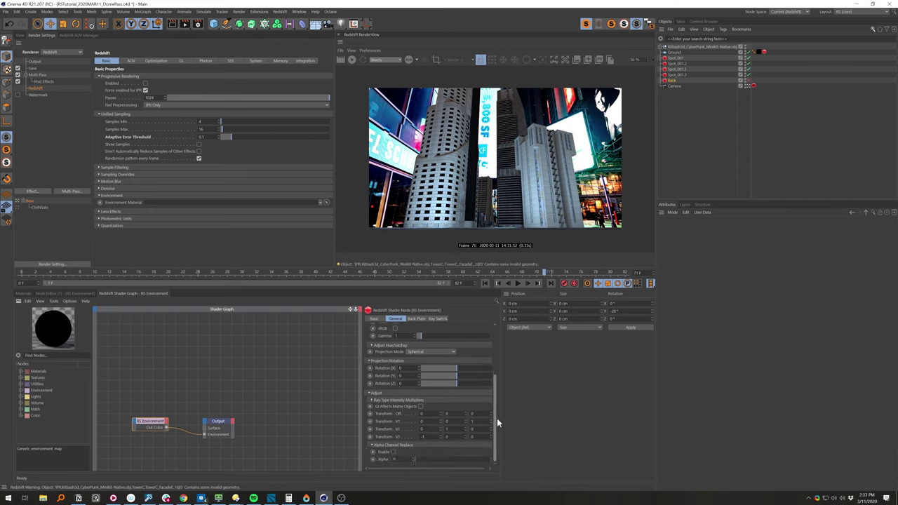
{"action": "scroll", "coordinate": [497, 415], "scroll_direction": "up", "scroll_amount": 5}
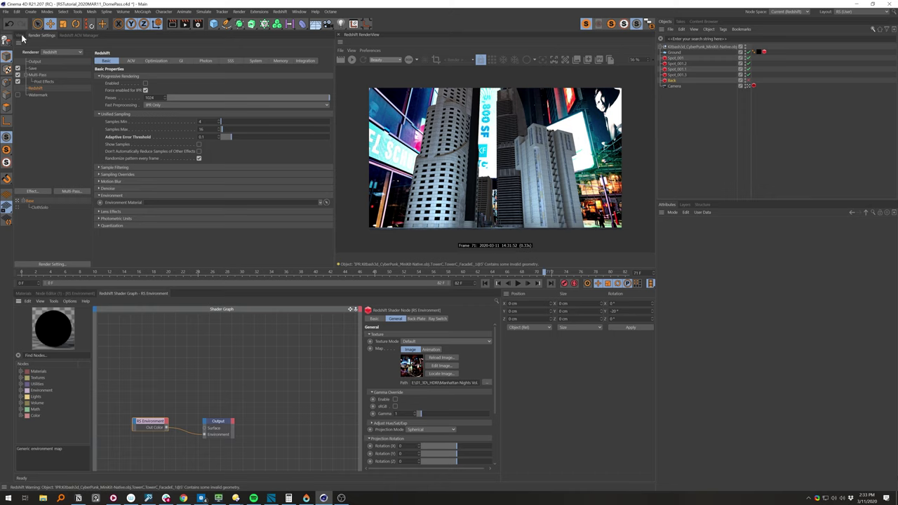
{"action": "left_click", "coordinate": [23, 293]}
{"action": "left_click_drag", "start_coordinate": [24, 331], "coordinate": [172, 204]}
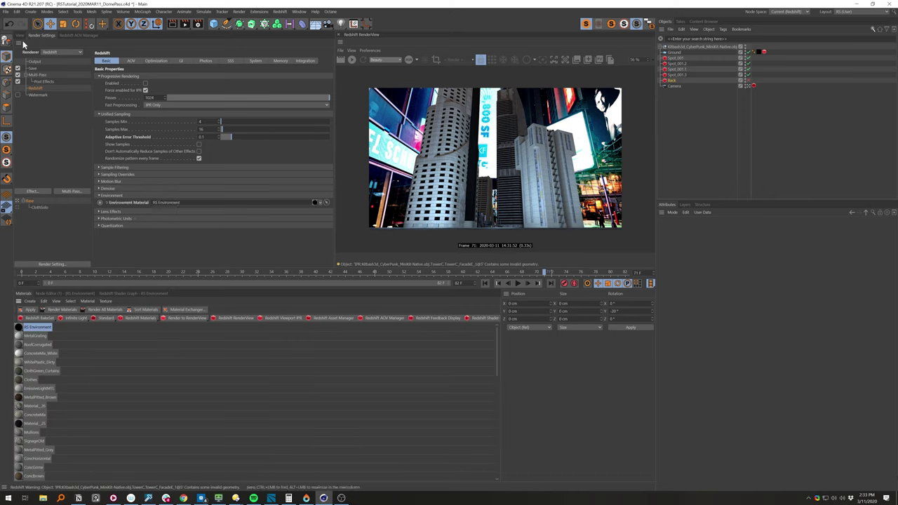
Restart the IPR render so the RS Environment HDRI appears behind the towers
{"action": "left_click", "coordinate": [23, 35]}
{"action": "left_click", "coordinate": [352, 60]}
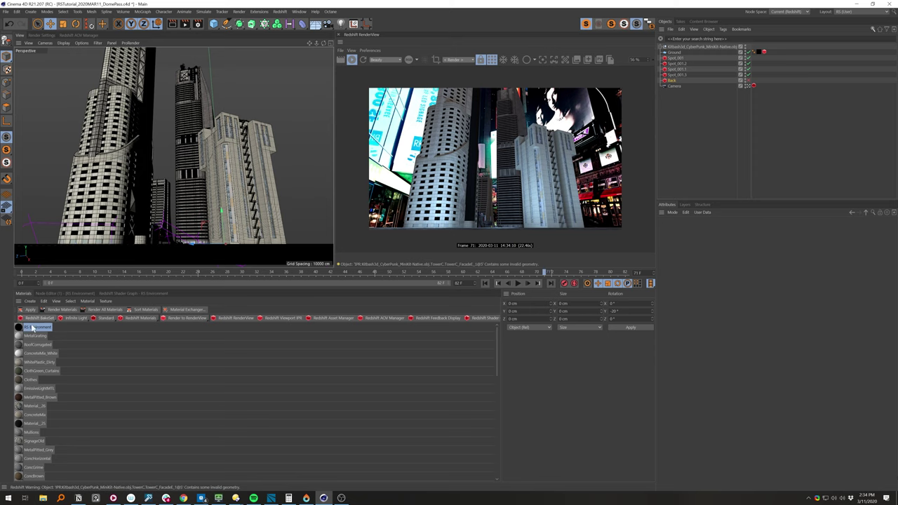
Set the RS Environment HDRI's Rotation Y to -20 in its shader graph
{"action": "left_click", "coordinate": [59, 327]}
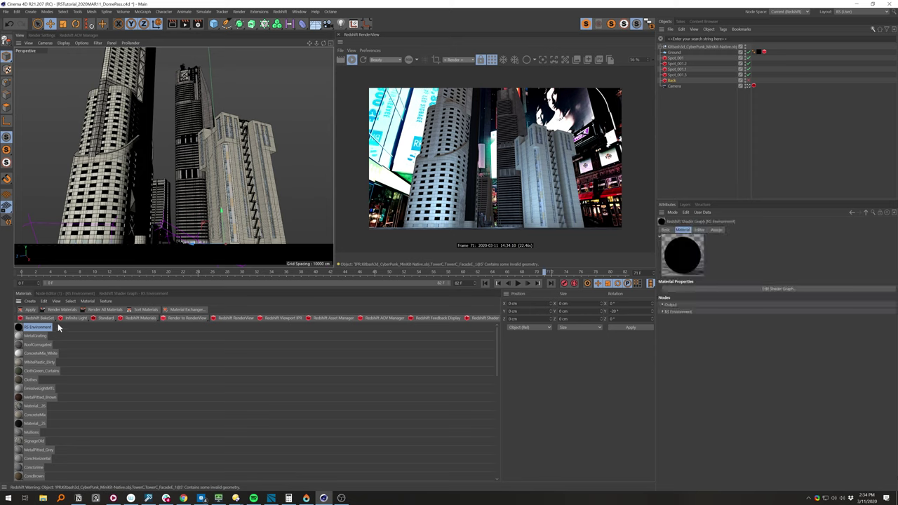
{"action": "left_click", "coordinate": [126, 293]}
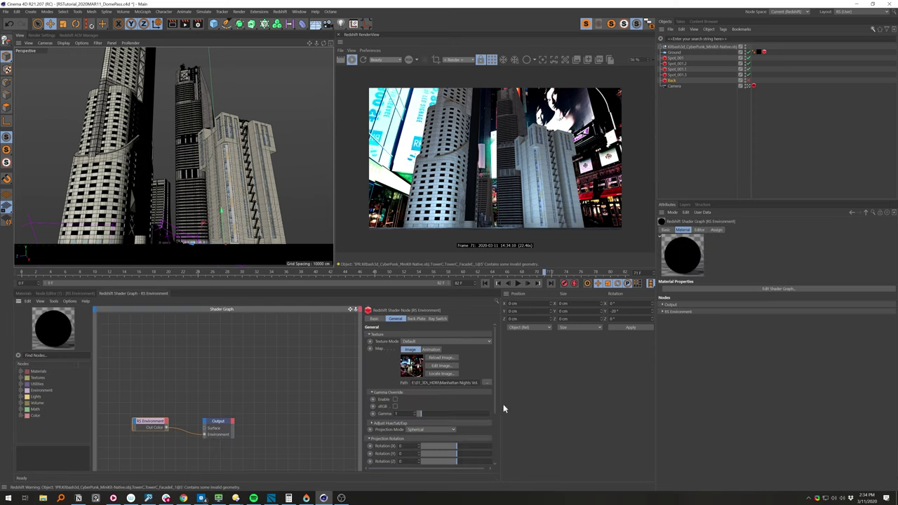
{"action": "scroll", "coordinate": [496, 401], "scroll_direction": "down", "scroll_amount": 2}
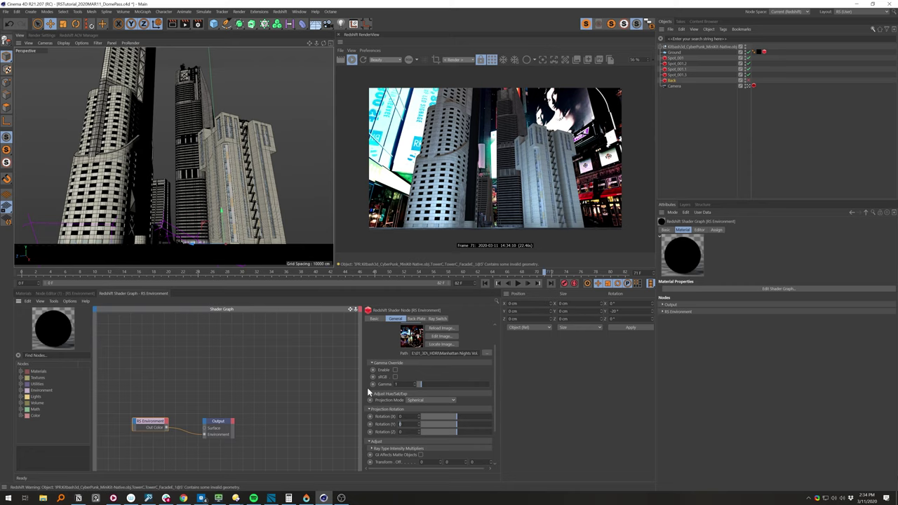
{"action": "type", "text": "-20"}
{"action": "key", "text": "Return"}
{"action": "left_click", "coordinate": [28, 295]}
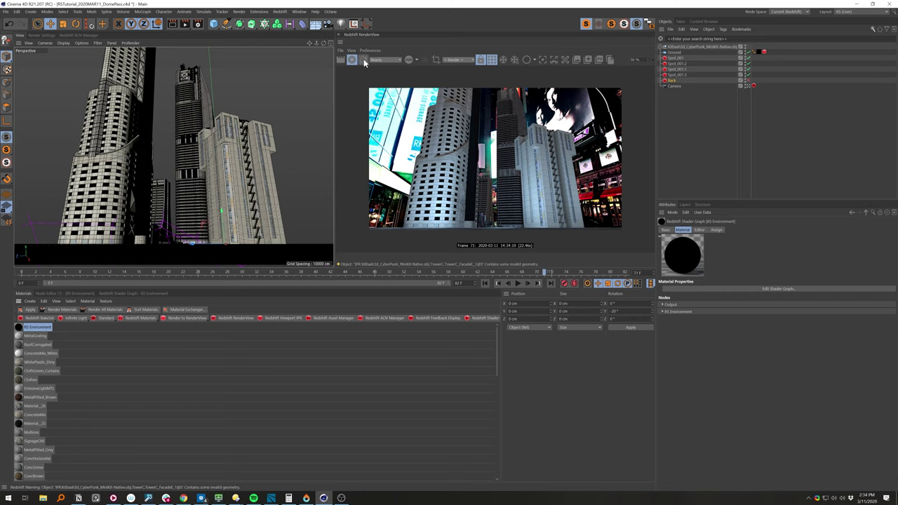
Re-render the city and display the Background AOV, with the towers as black silhouettes
{"action": "left_click", "coordinate": [363, 61]}
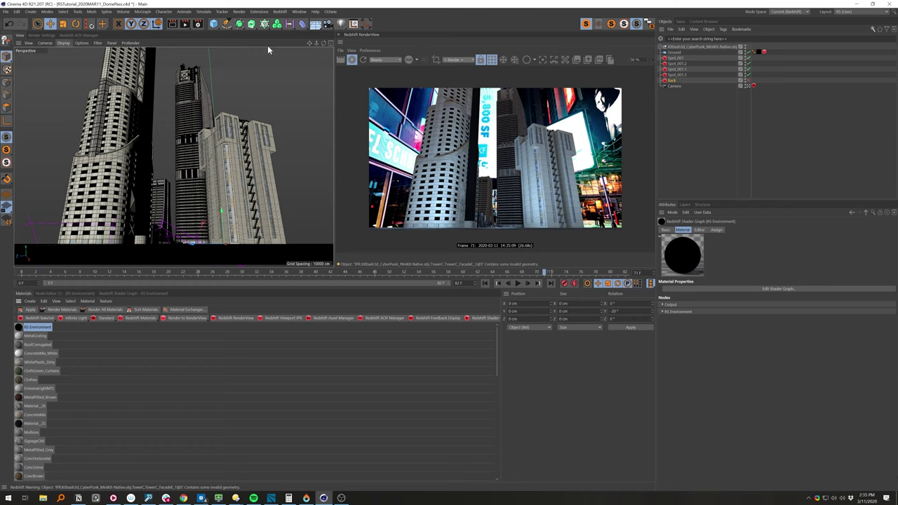
{"action": "left_click", "coordinate": [380, 69]}
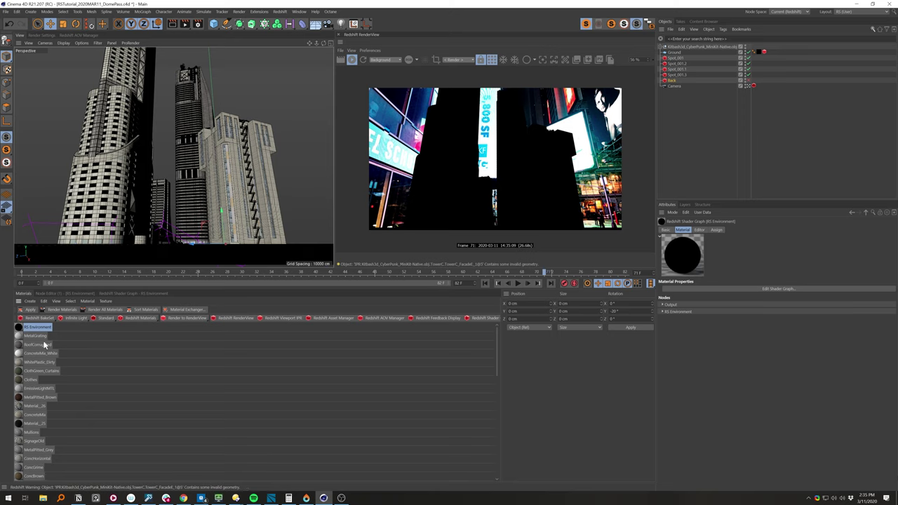
Delete the RS Environment material and switch RenderView back to the Beauty pass
{"action": "key", "text": "Delete"}
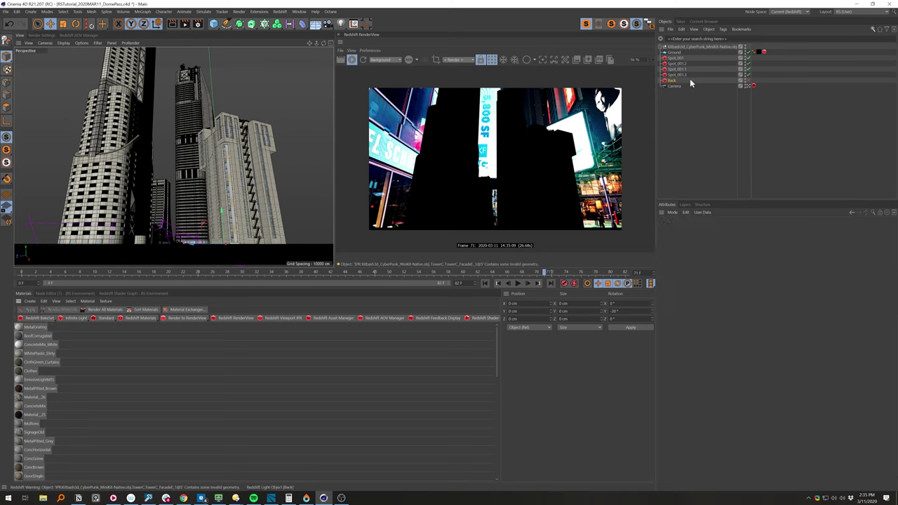
{"action": "left_click", "coordinate": [388, 66]}
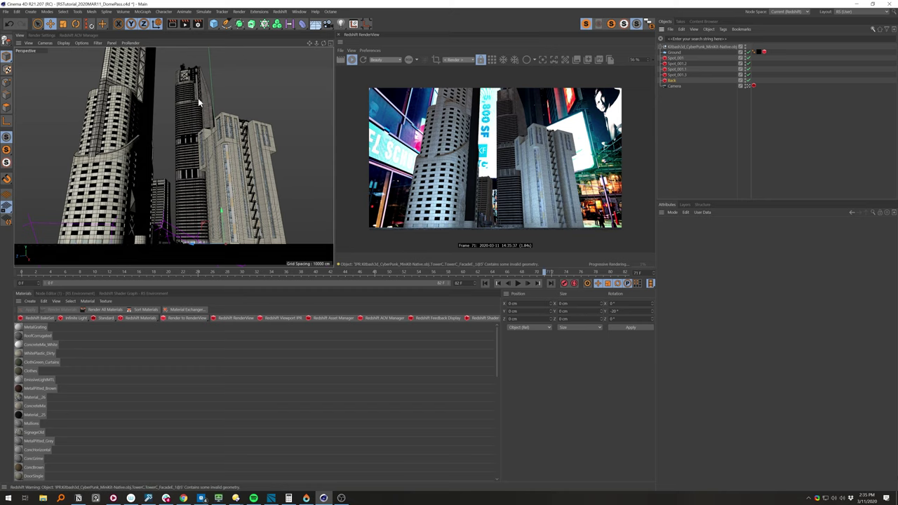
In the Redshift AOV list, add an Emission AOV and delete the Background AOV
{"action": "left_click", "coordinate": [42, 34]}
{"action": "left_click", "coordinate": [78, 34]}
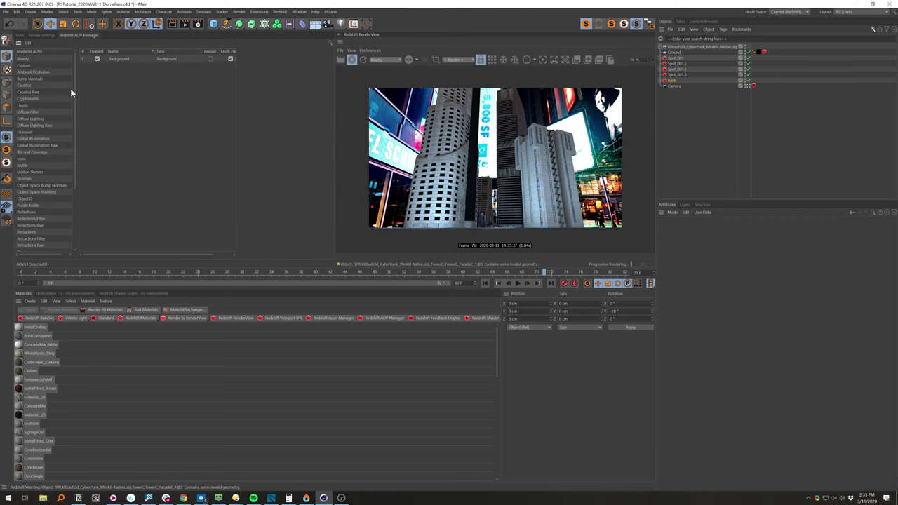
{"action": "left_click_drag", "start_coordinate": [26, 133], "coordinate": [126, 114]}
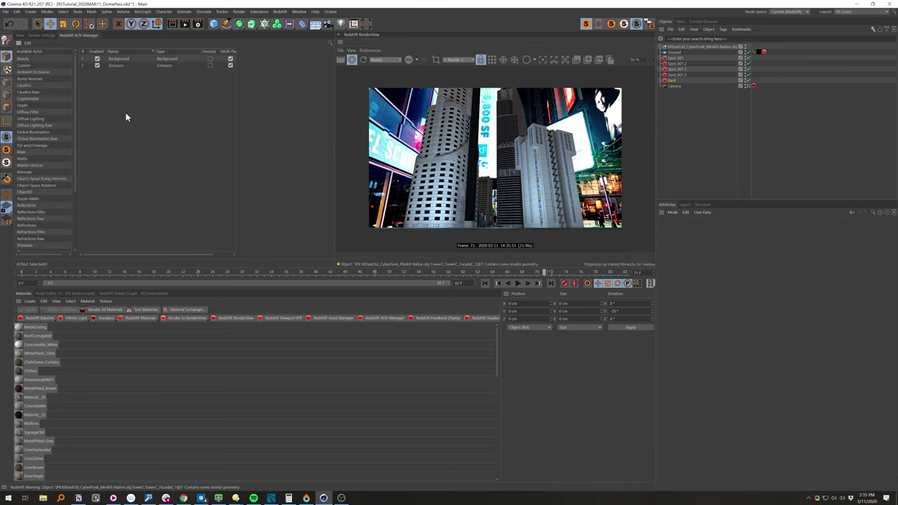
{"action": "left_click", "coordinate": [132, 58]}
{"action": "key", "text": "Delete"}
Switch the RenderView to the Emission pass to preview the glowing signs
{"action": "left_click", "coordinate": [19, 34]}
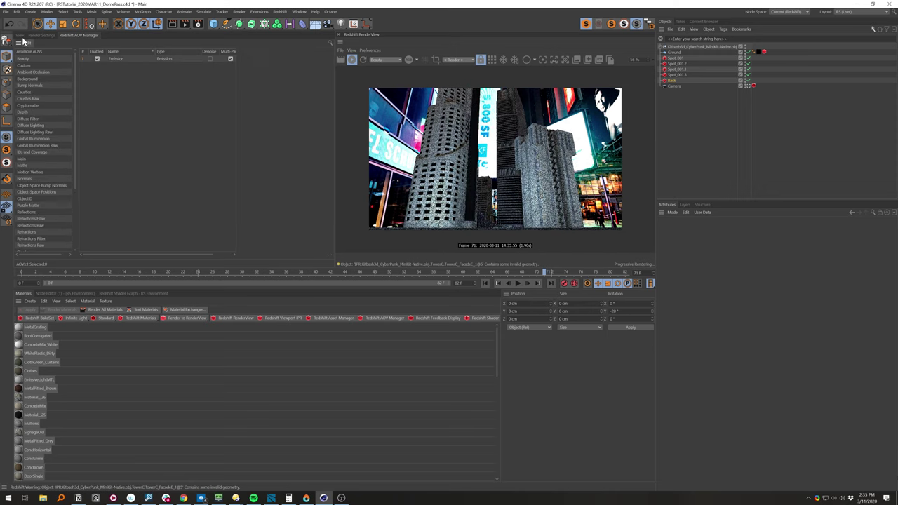
{"action": "left_click", "coordinate": [395, 60]}
{"action": "left_click", "coordinate": [380, 77]}
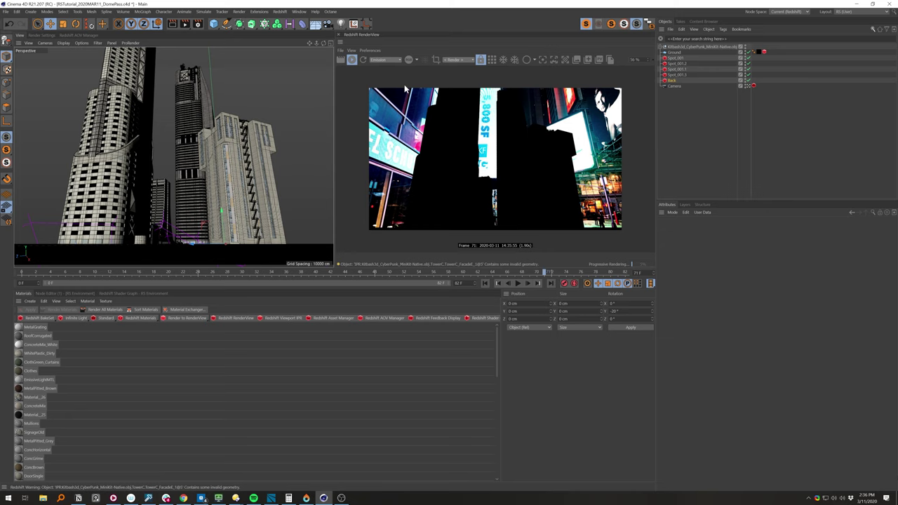
Select Spot_001 through Spot_001.3 and enable Visible under Area for all four lights
{"action": "left_click", "coordinate": [677, 75]}
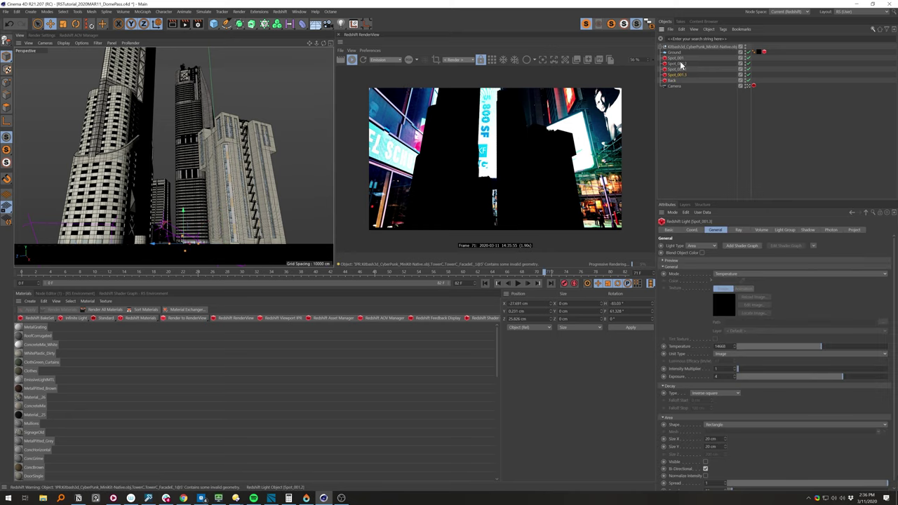
{"action": "left_click", "coordinate": [676, 57], "text": "shift"}
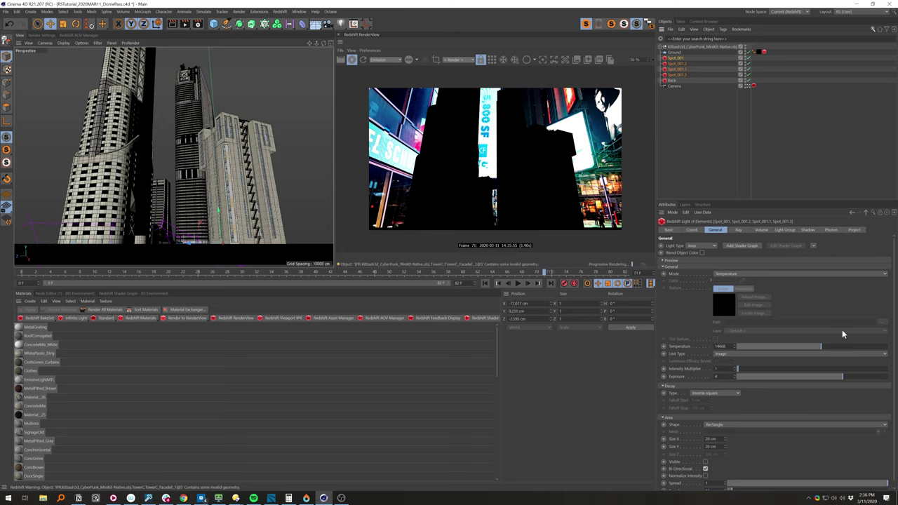
{"action": "left_click", "coordinate": [663, 268]}
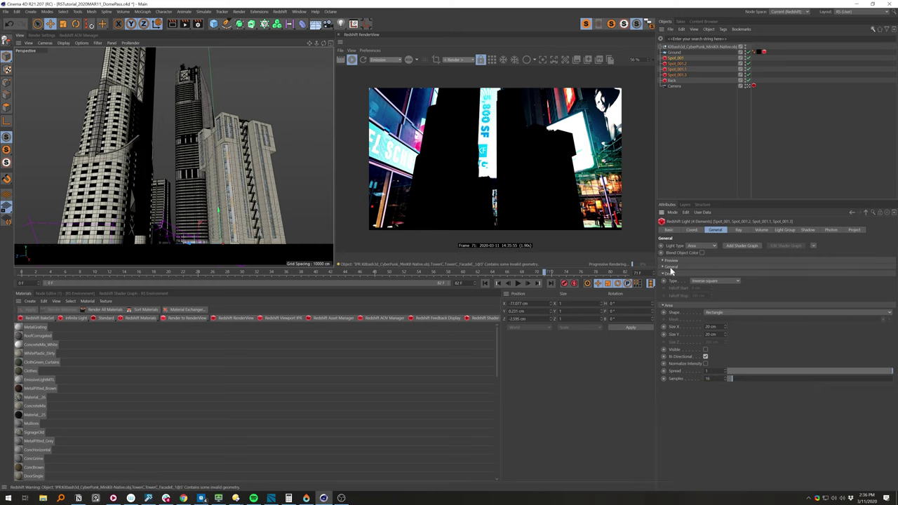
{"action": "left_click", "coordinate": [704, 350]}
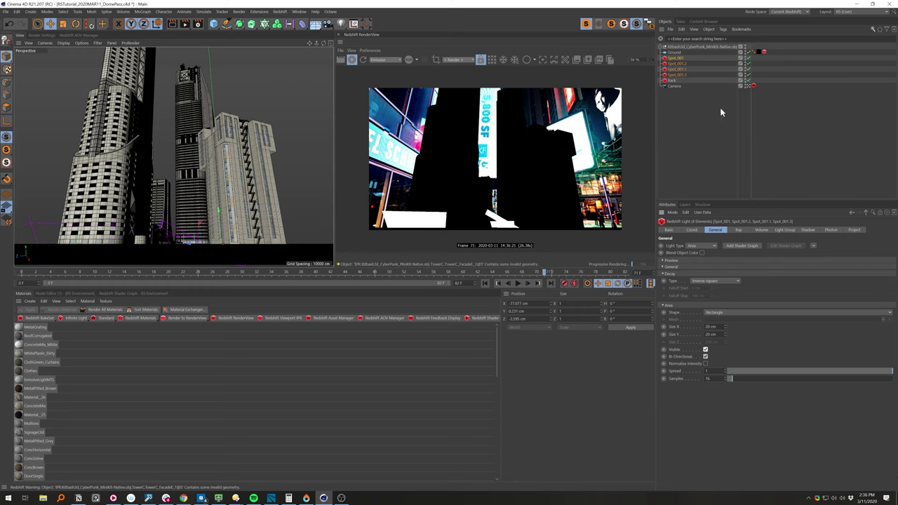
{"action": "left_click", "coordinate": [785, 231]}
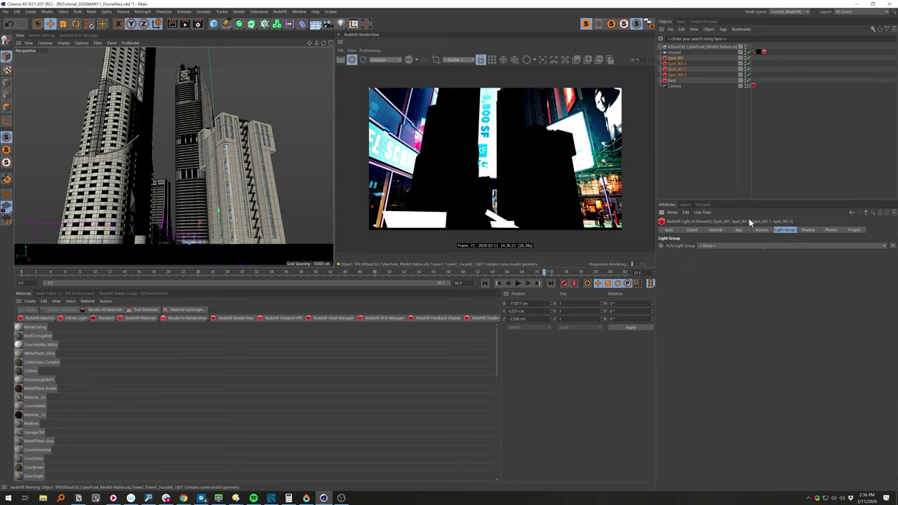
Put the four spot lights into a new light group named 'Spots'
{"action": "left_click", "coordinate": [738, 247]}
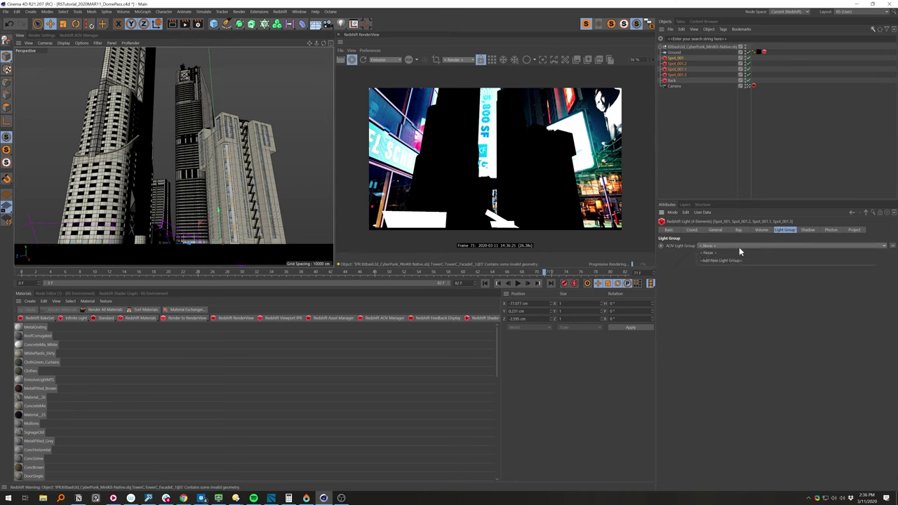
{"action": "left_click", "coordinate": [735, 259]}
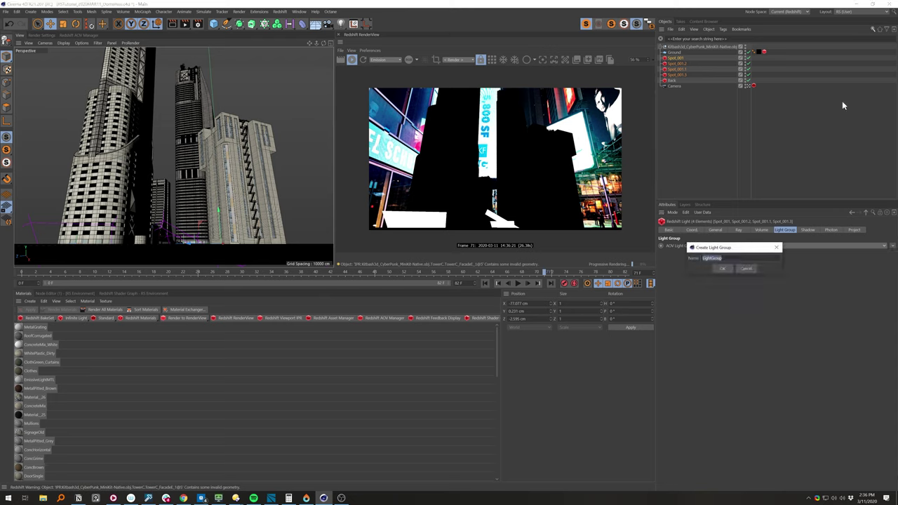
{"action": "type", "text": "Spot"}
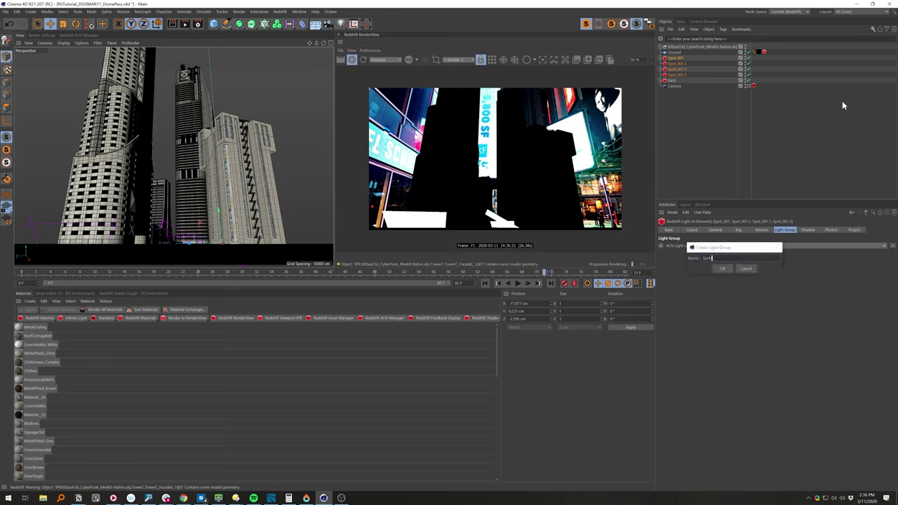
{"action": "type", "text": "s"}
{"action": "key", "text": "Return"}
Put the Back light into a new light group named 'Background'
{"action": "left_click", "coordinate": [675, 79]}
{"action": "left_click", "coordinate": [832, 245]}
{"action": "left_click", "coordinate": [792, 261]}
{"action": "type", "text": "Ba"}
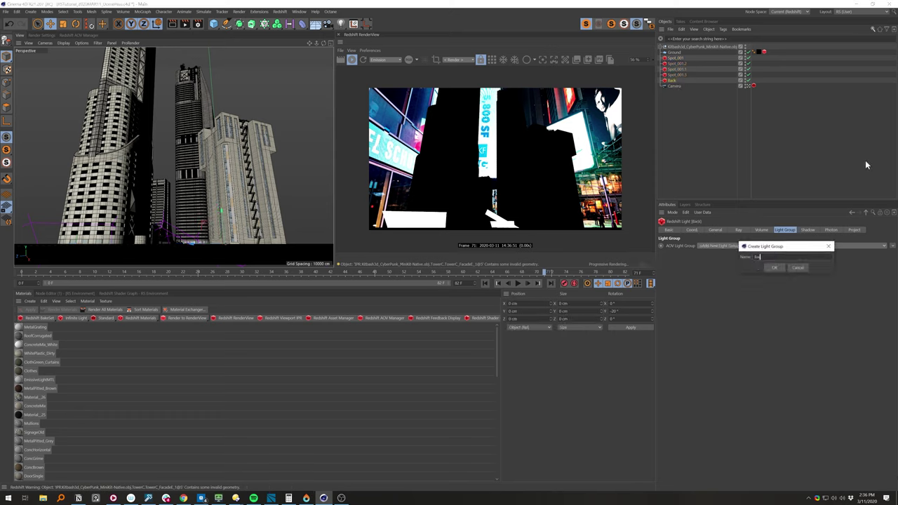
{"action": "type", "text": "ckground"}
{"action": "key", "text": "Return"}
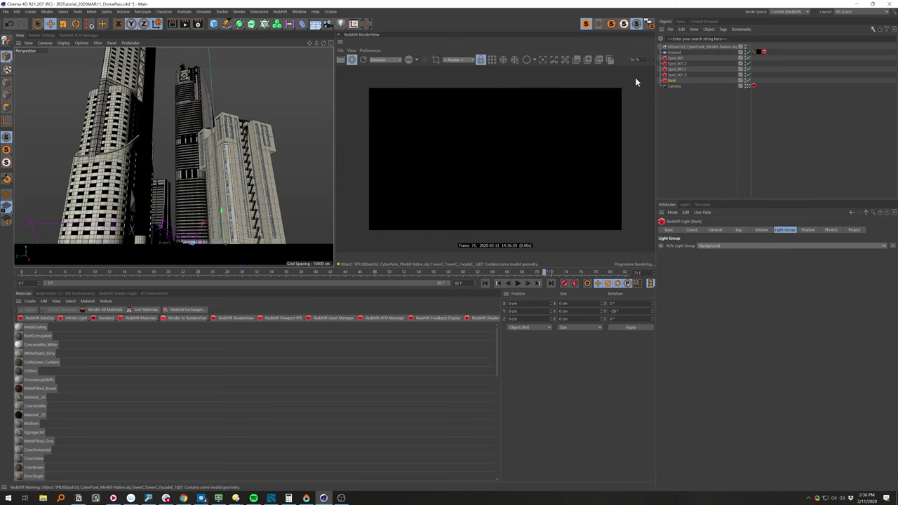
{"action": "left_click", "coordinate": [80, 35]}
{"action": "left_click", "coordinate": [117, 58]}
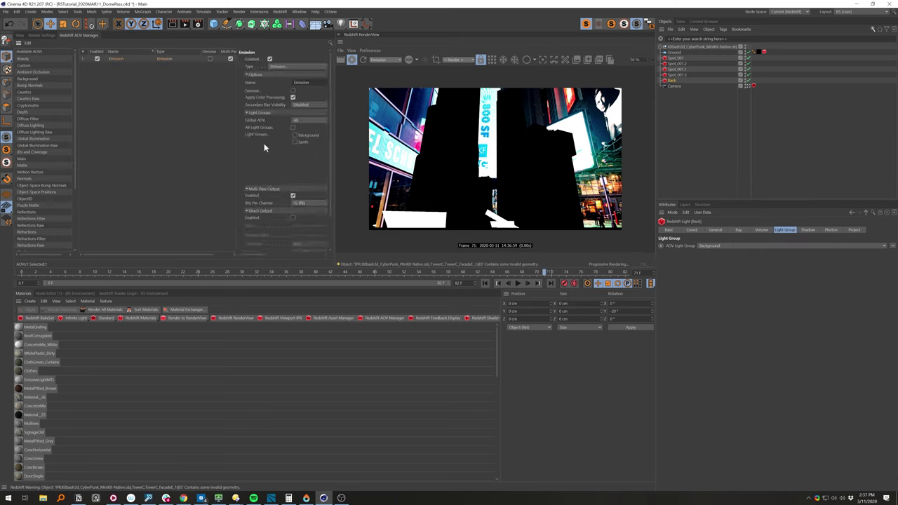
{"action": "left_click_drag", "start_coordinate": [236, 150], "coordinate": [213, 156]}
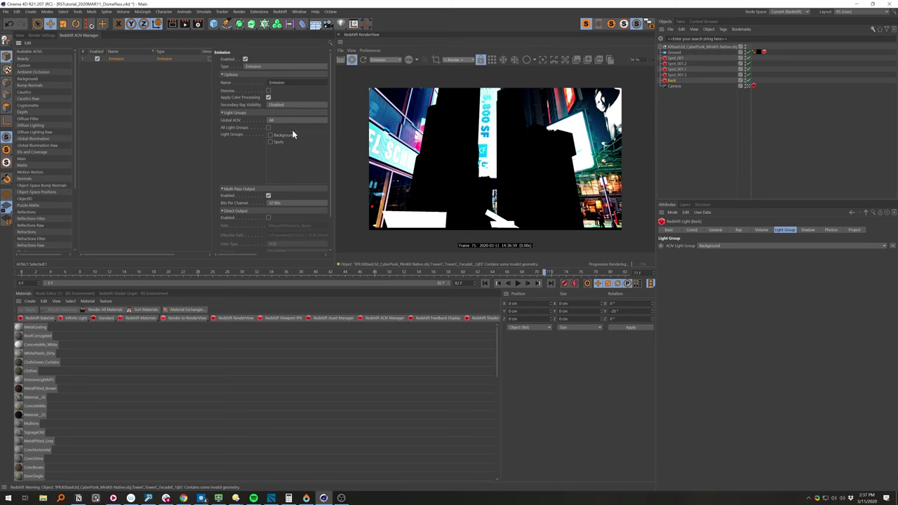
{"action": "left_click", "coordinate": [20, 35]}
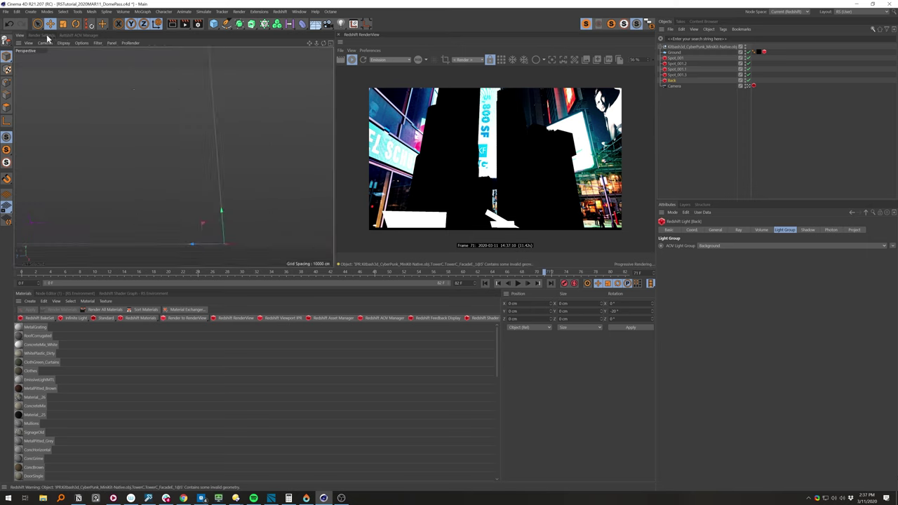
Preview the Emission_Background pass, then Emission_Spots, then return to the Beauty pass
{"action": "left_click", "coordinate": [401, 59]}
{"action": "left_click", "coordinate": [405, 73]}
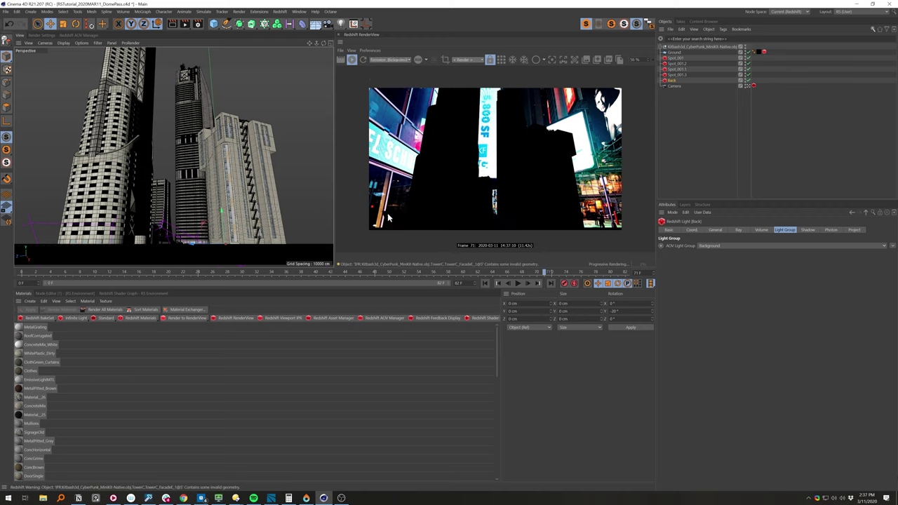
{"action": "left_click", "coordinate": [403, 59]}
{"action": "left_click", "coordinate": [389, 84]}
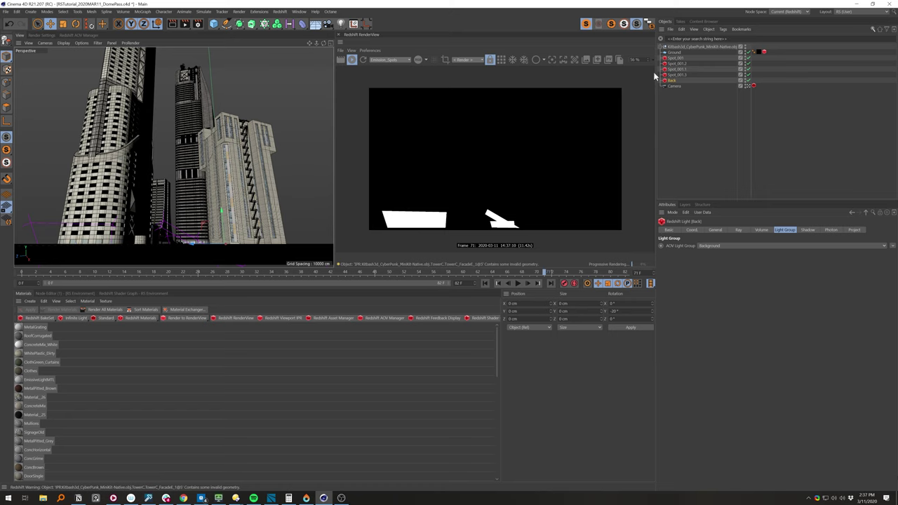
{"action": "left_click", "coordinate": [388, 60]}
{"action": "left_click", "coordinate": [391, 69]}
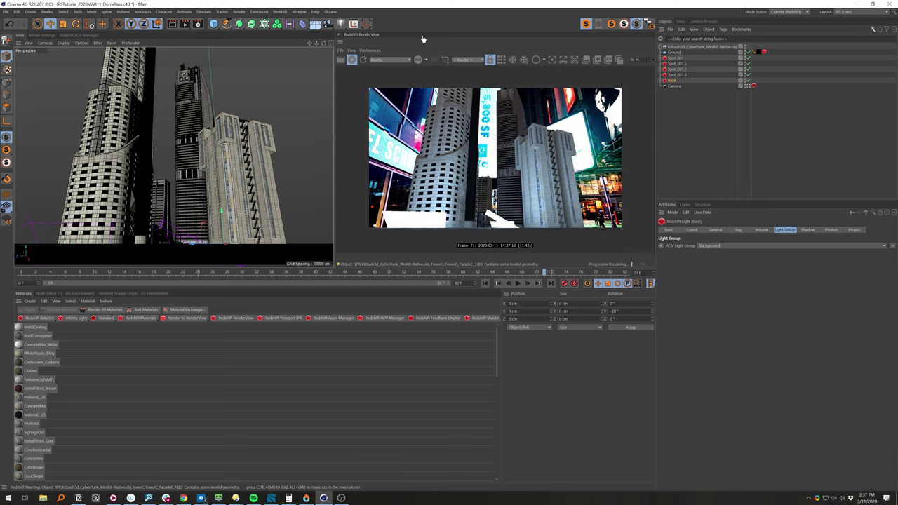